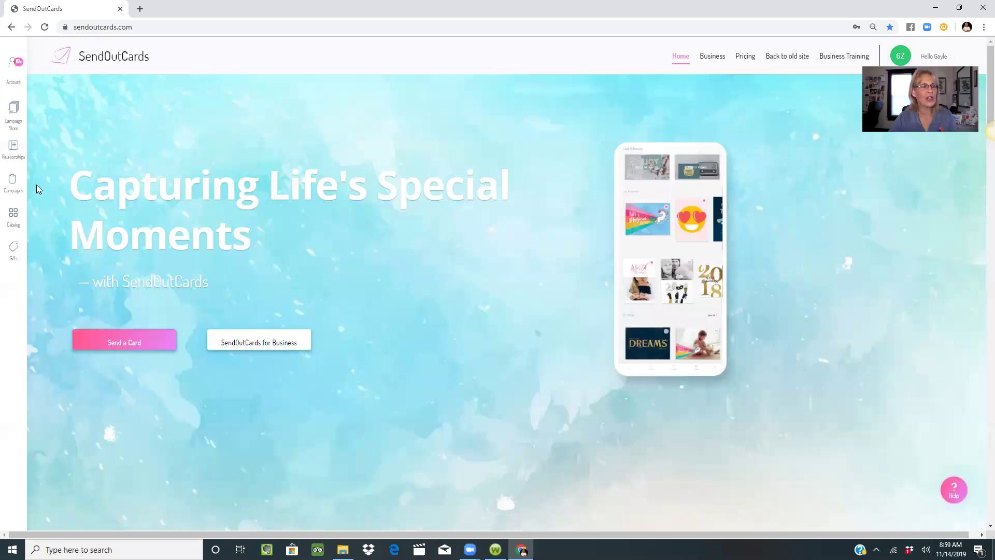
# Filter the contact list by group to BNI Members, showing 50 of 6819 contacts
pyautogui.click(13, 149)
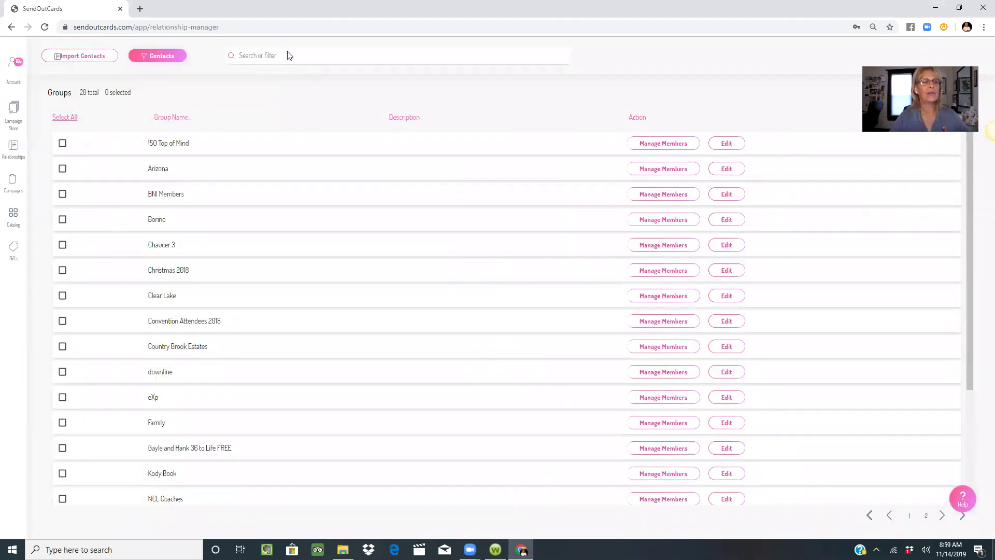
pyautogui.click(167, 57)
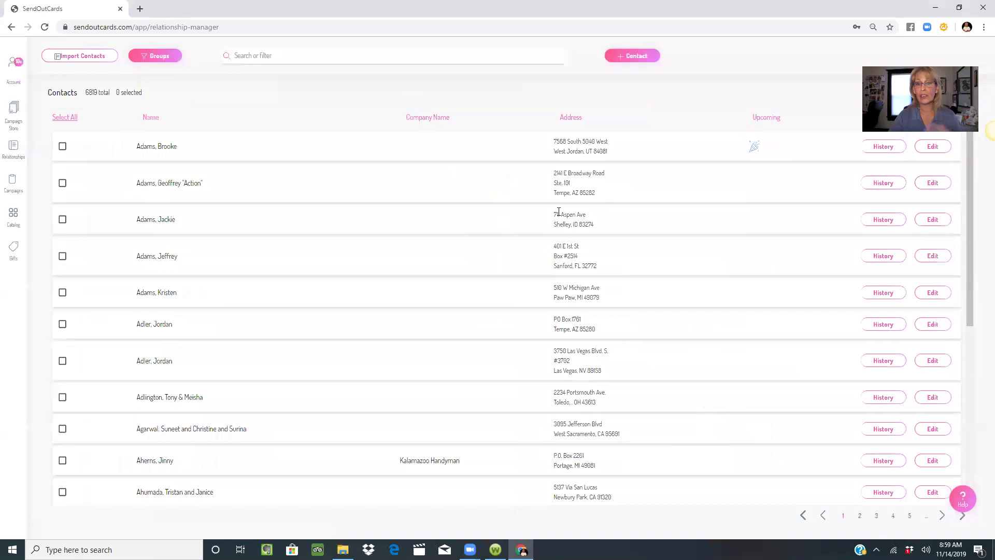
pyautogui.click(284, 55)
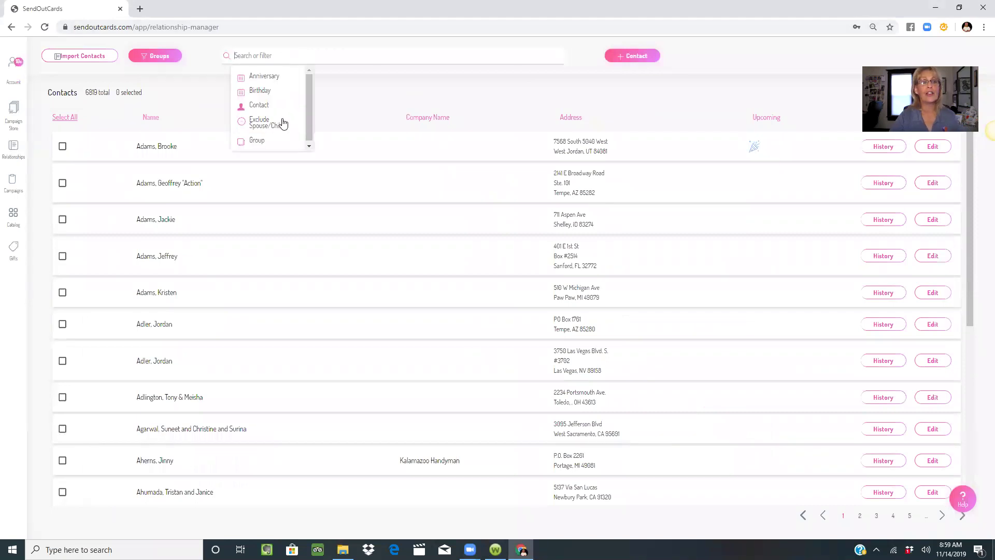
pyautogui.click(257, 140)
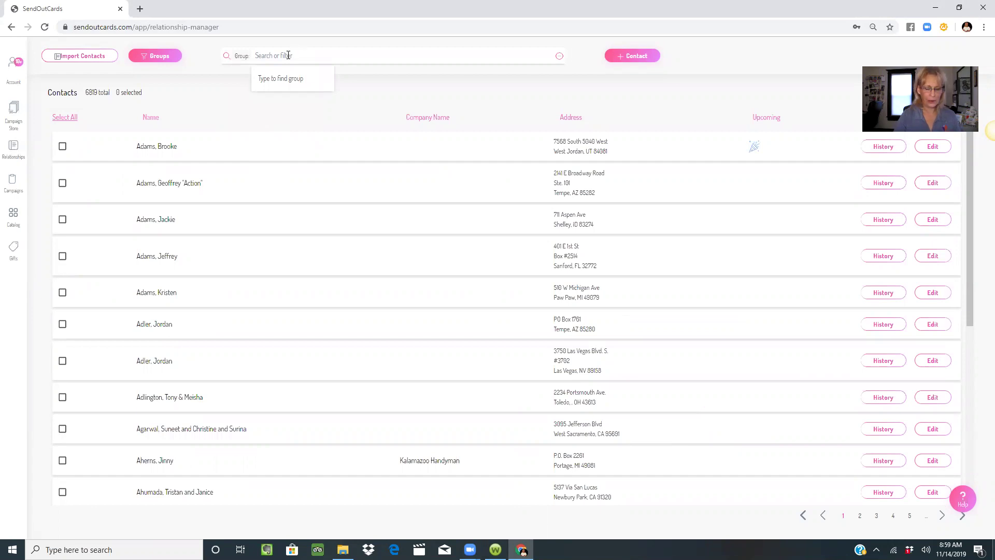
pyautogui.write('bni')
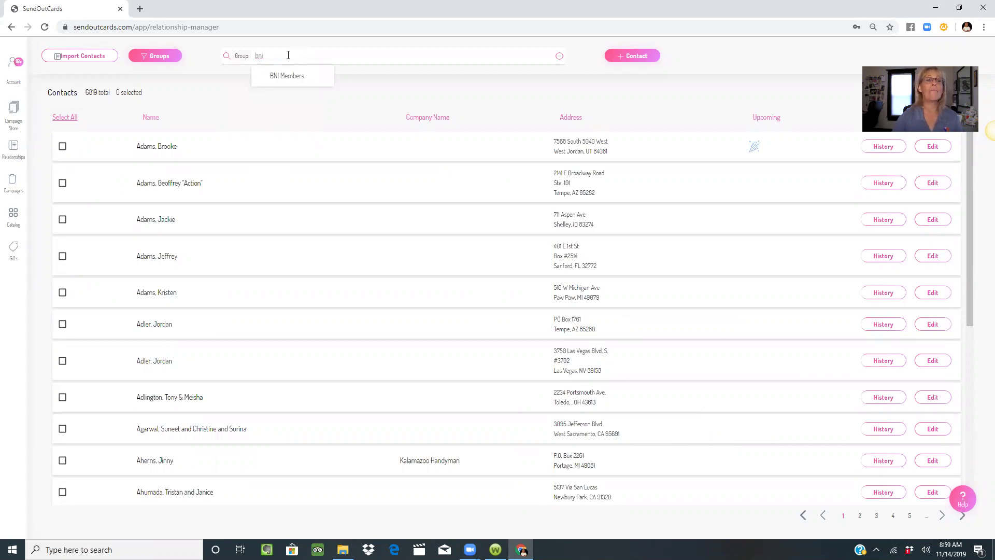
pyautogui.click(293, 78)
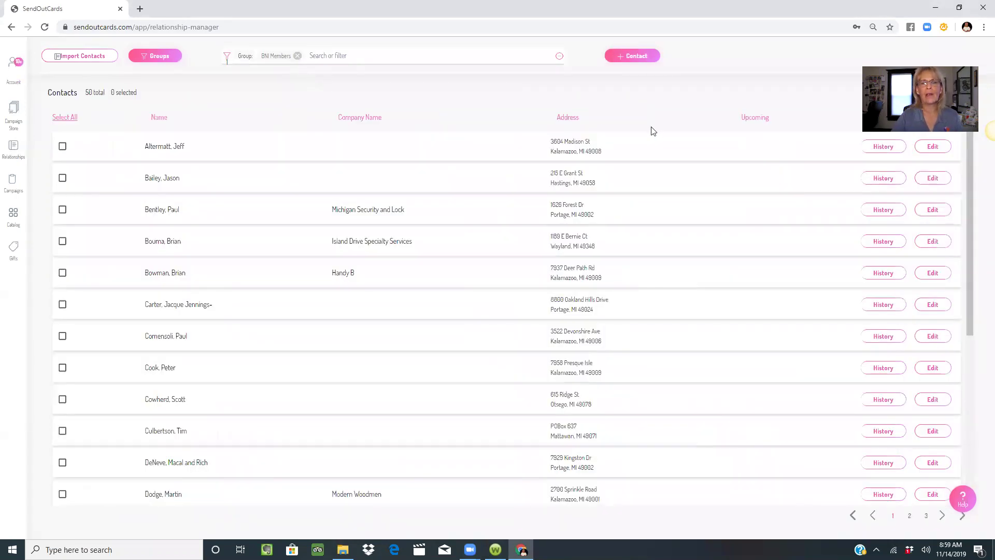
# Select all 50 BNI Members contacts and save them into a new group named 'Christmas 2019'
pyautogui.click(68, 118)
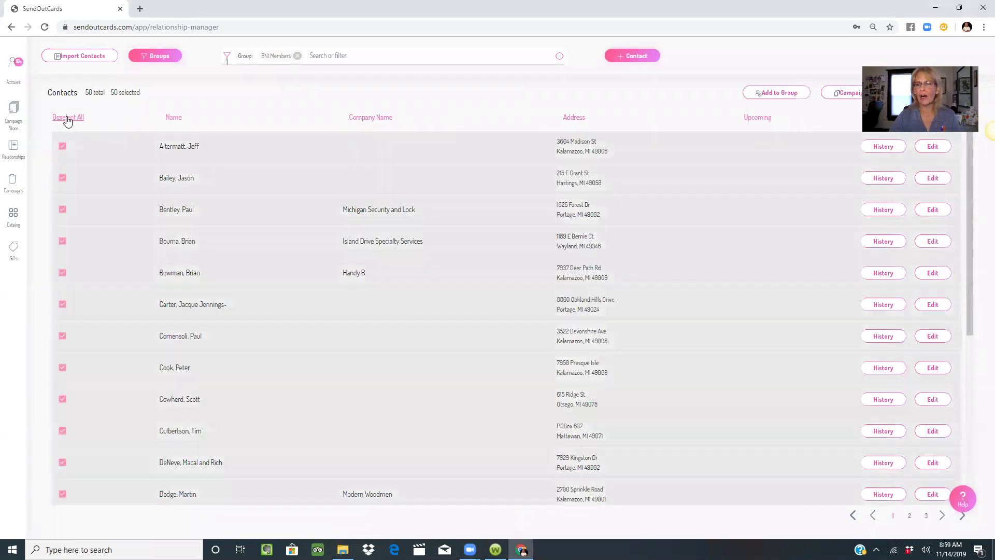
pyautogui.click(780, 95)
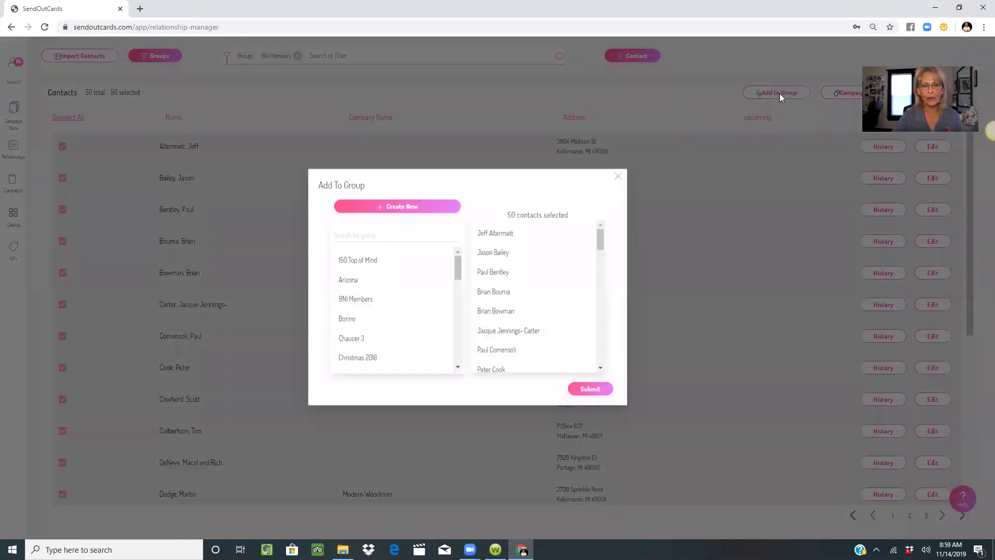
pyautogui.click(431, 210)
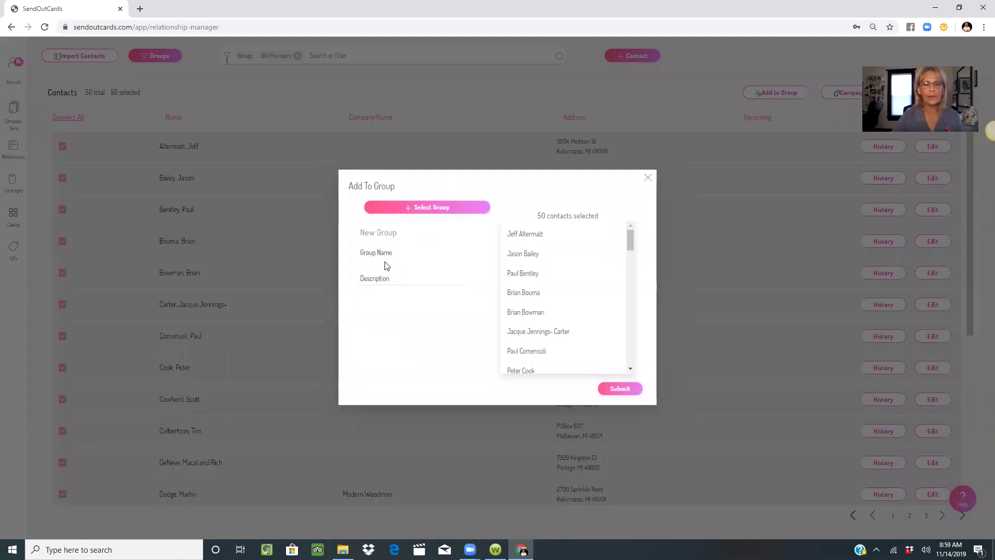
pyautogui.click(383, 254)
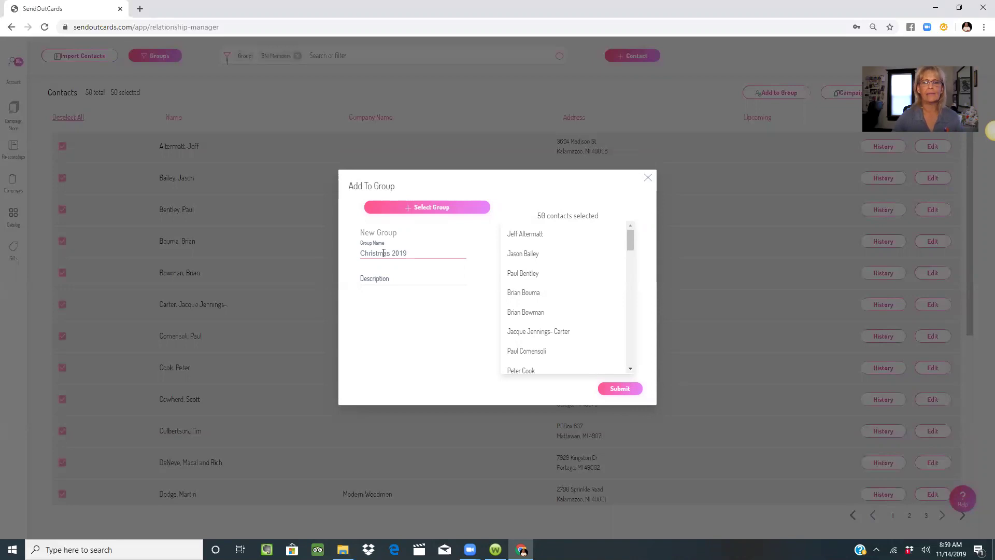
pyautogui.click(625, 389)
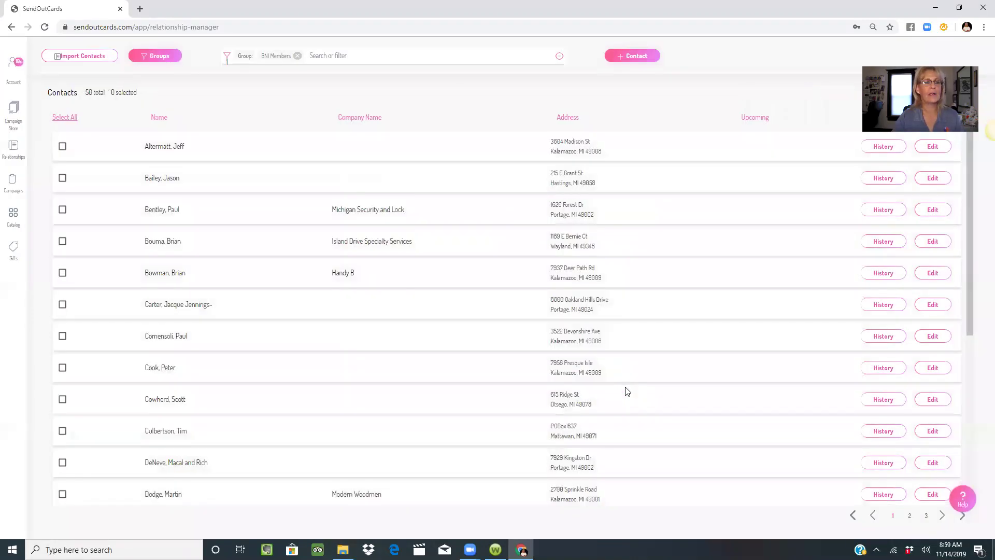
# Clear the BNI Members filter on the groups list and confirm Christmas 2019 has 50 members
pyautogui.click(162, 56)
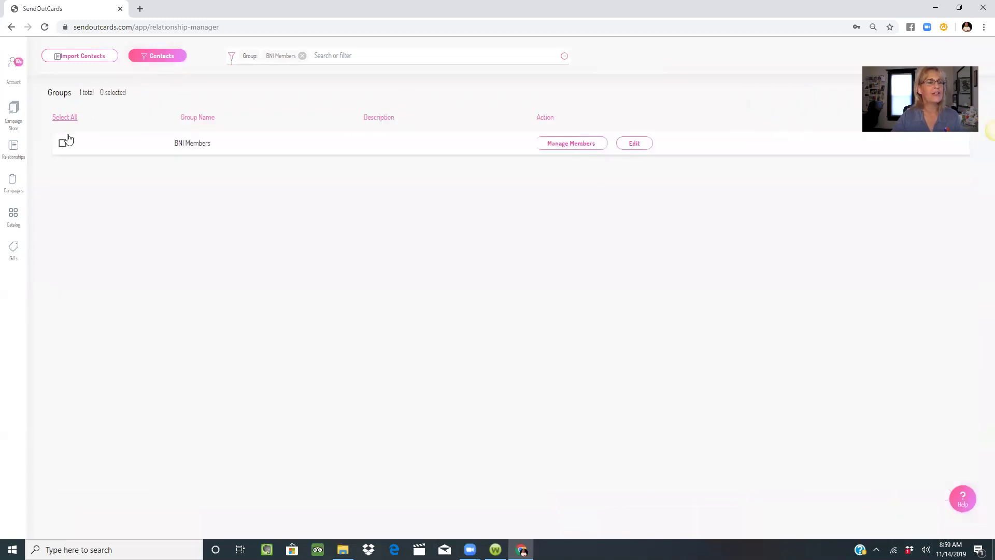
pyautogui.click(303, 56)
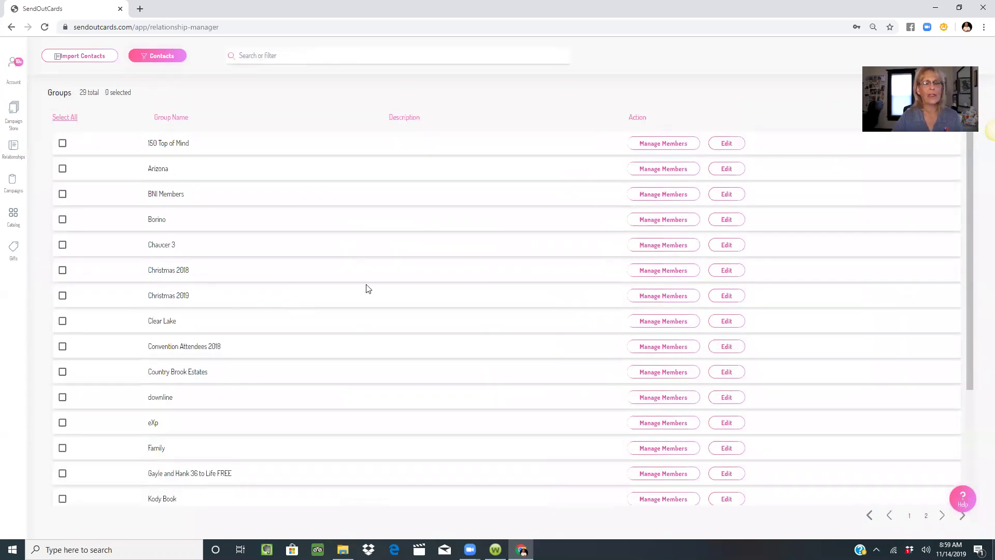
pyautogui.click(658, 297)
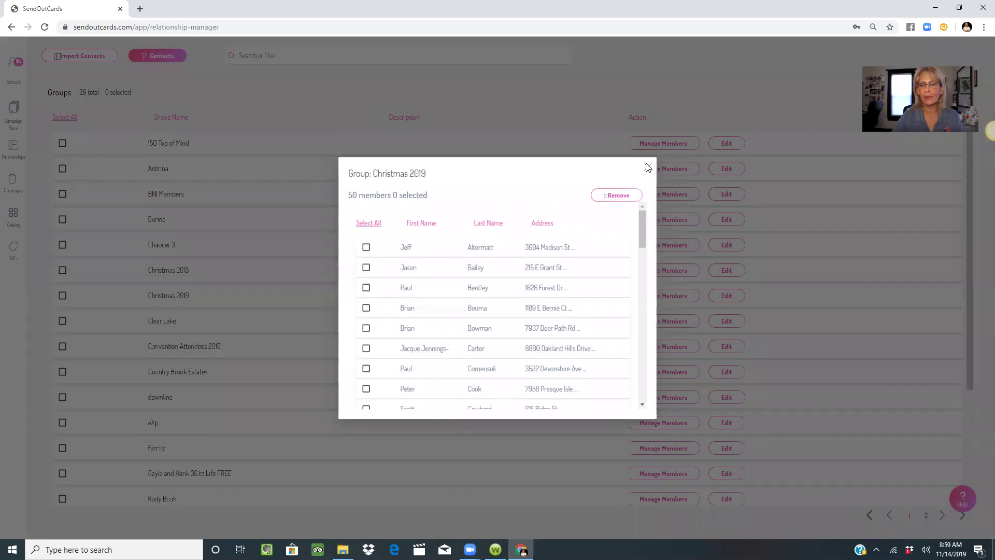
pyautogui.click(648, 168)
# Filter the contacts by the 150 Top of Mind group, showing 128 contacts
pyautogui.click(164, 61)
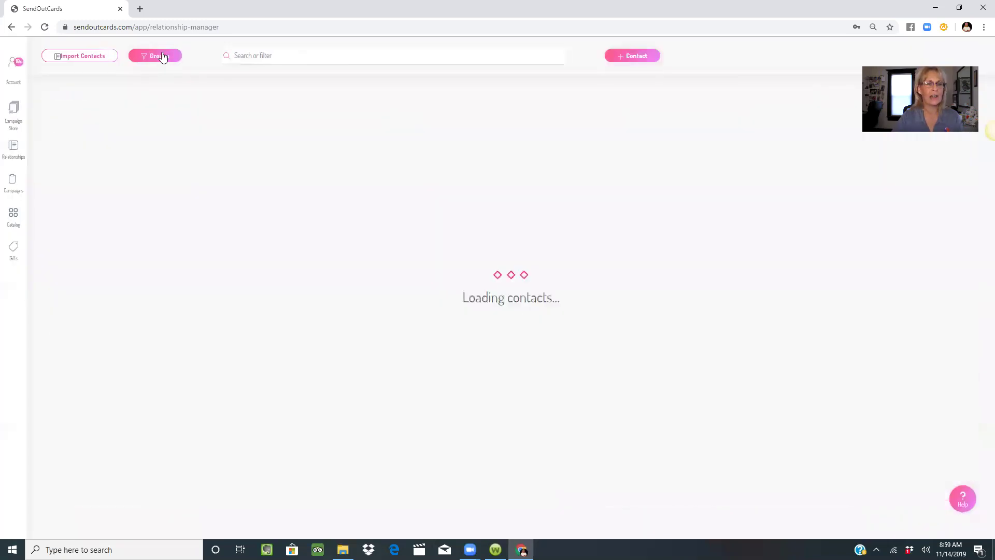
pyautogui.click(285, 56)
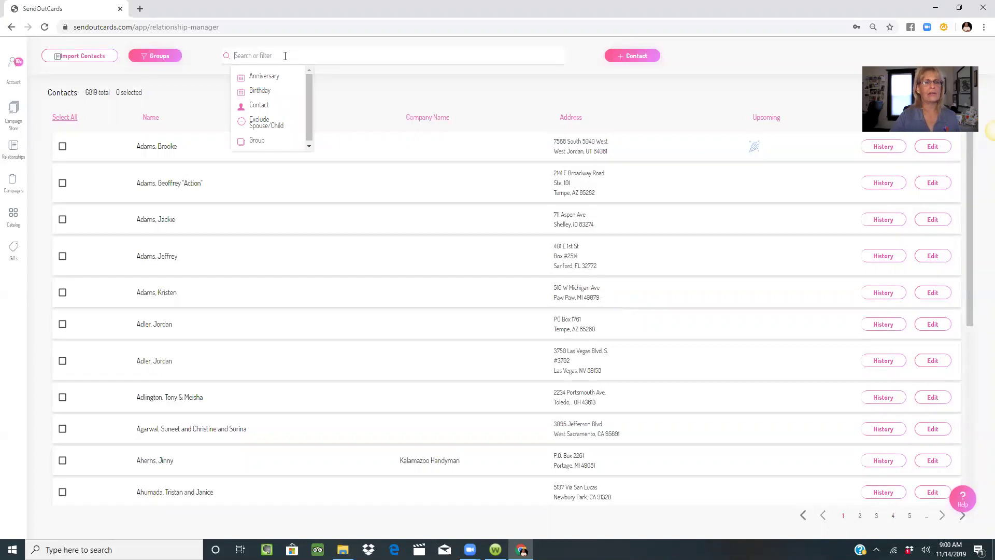
pyautogui.click(261, 140)
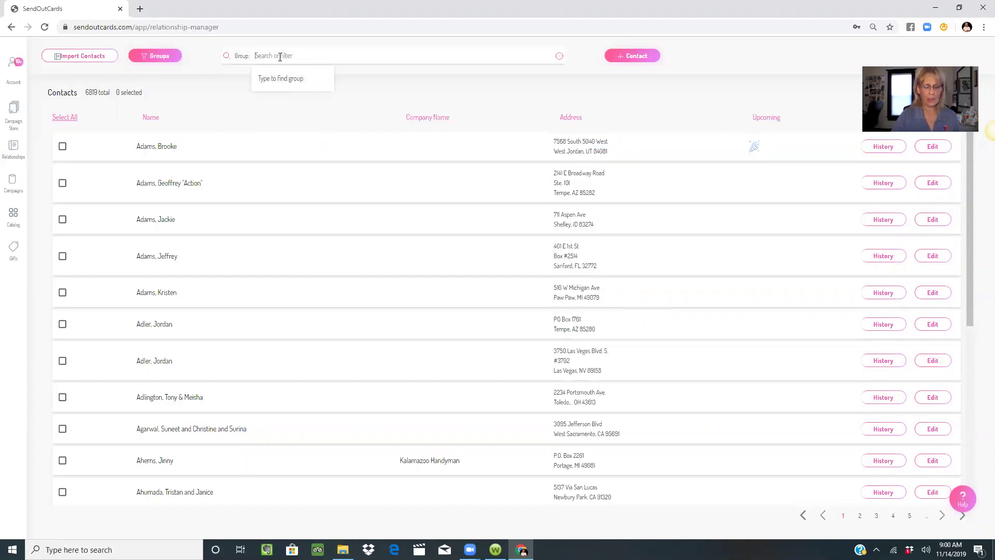
pyautogui.write('top')
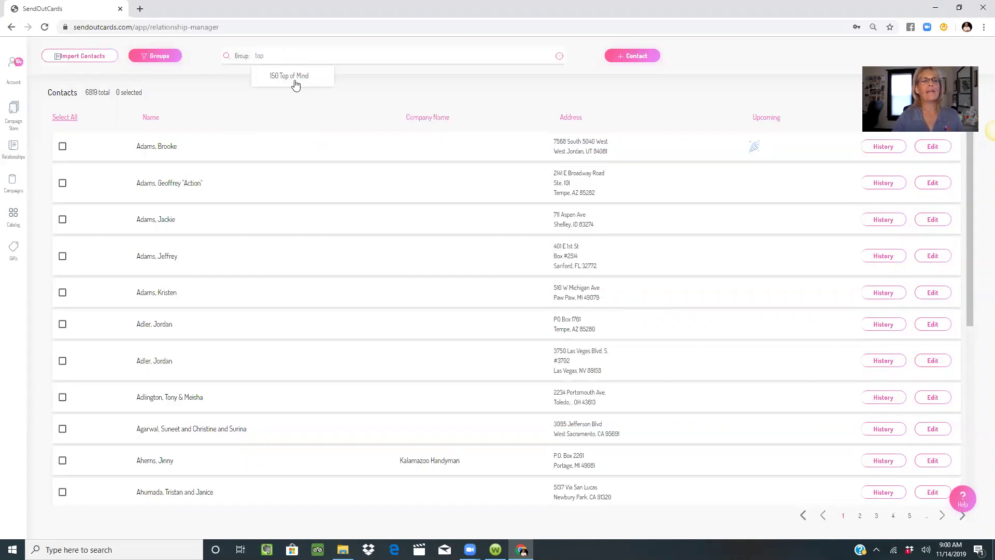
pyautogui.click(294, 75)
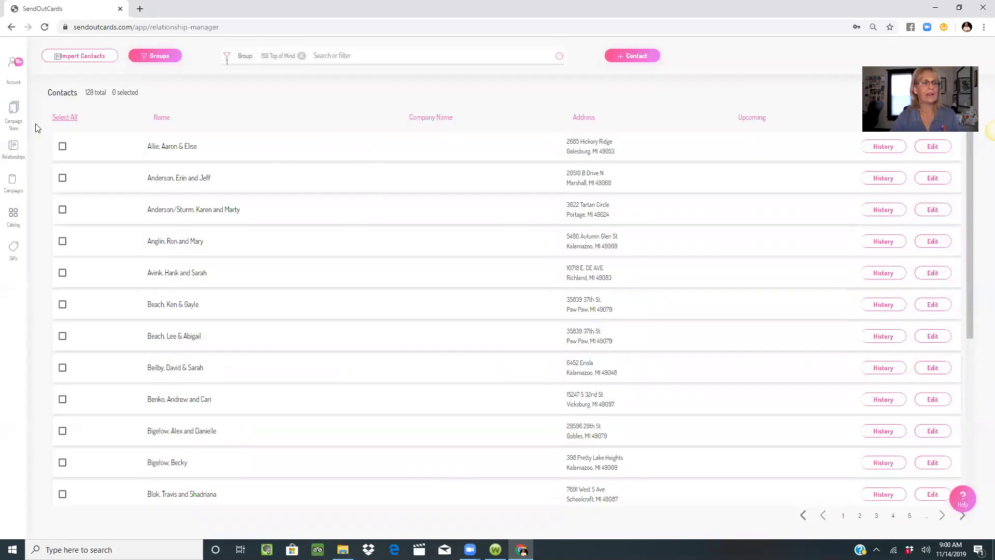
# Add all 128 Top of Mind contacts to the existing Christmas 2019 group, then clear the filter
pyautogui.click(63, 118)
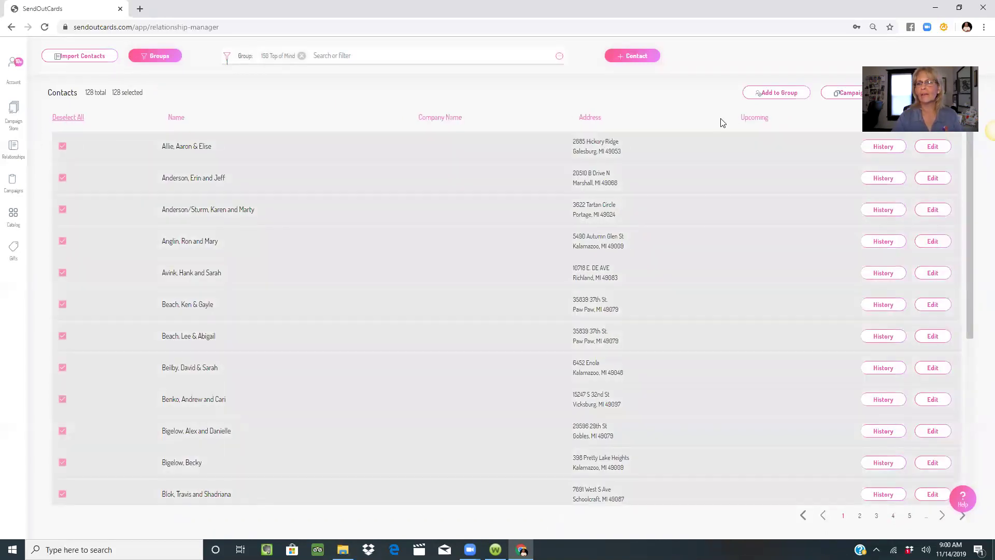
pyautogui.click(776, 93)
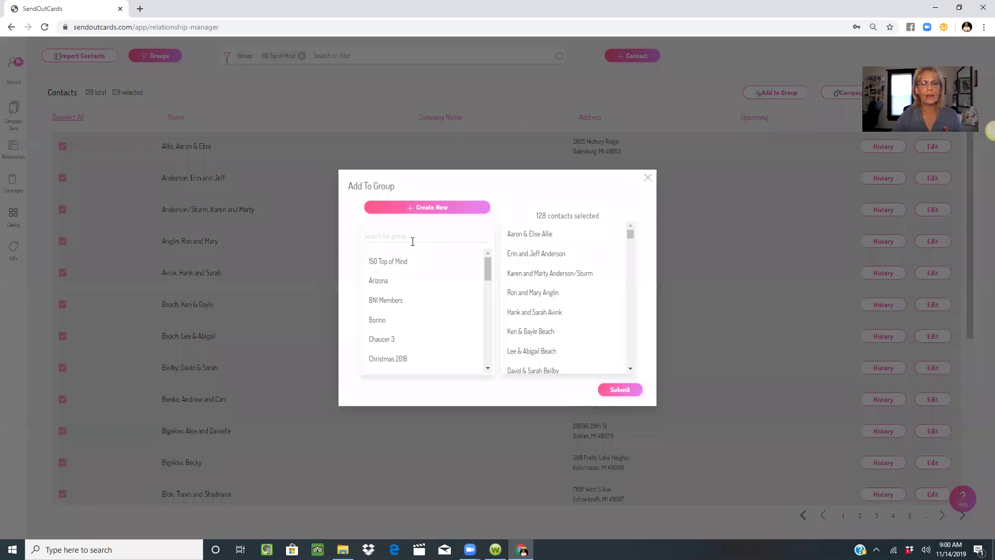
pyautogui.scroll(-1, 430, 332)
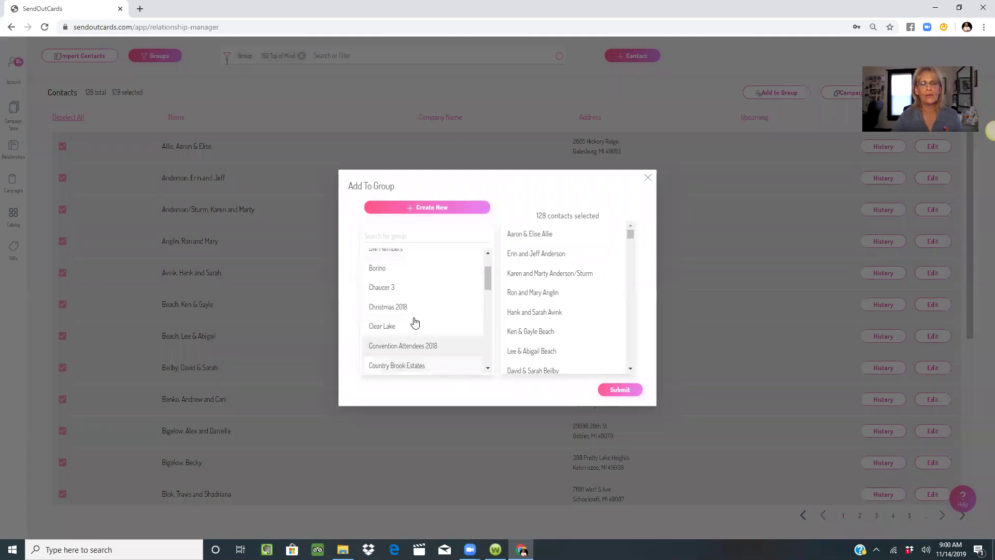
pyautogui.click(405, 238)
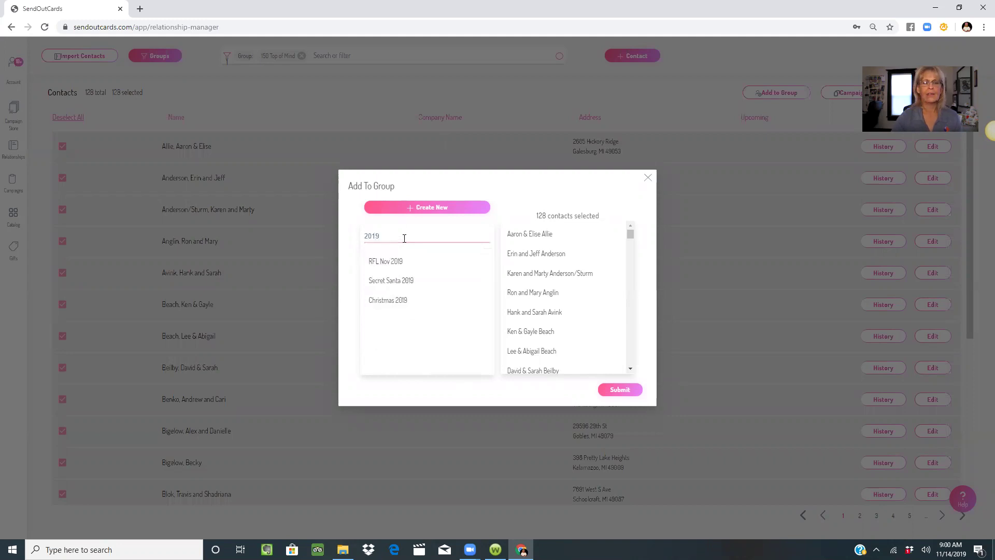
pyautogui.click(393, 299)
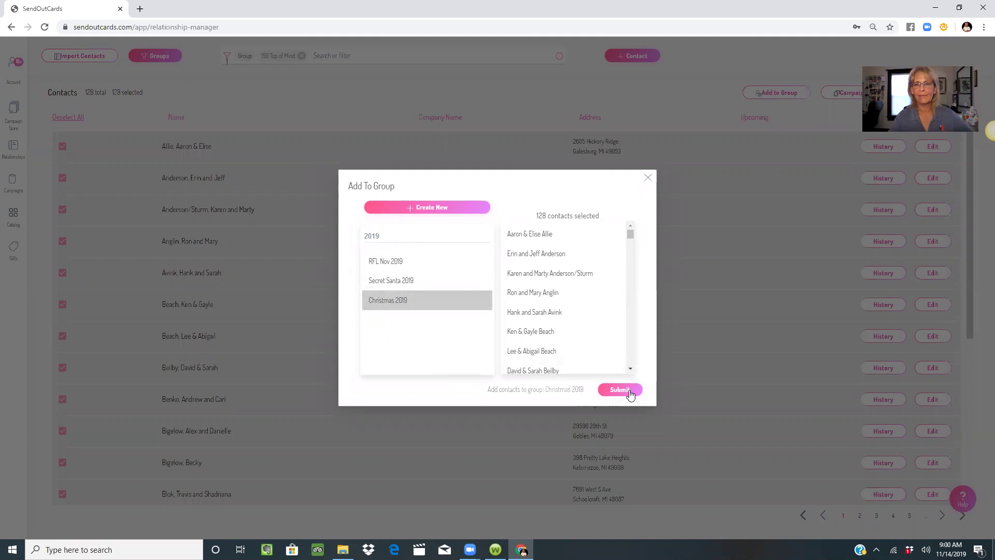
pyautogui.click(629, 391)
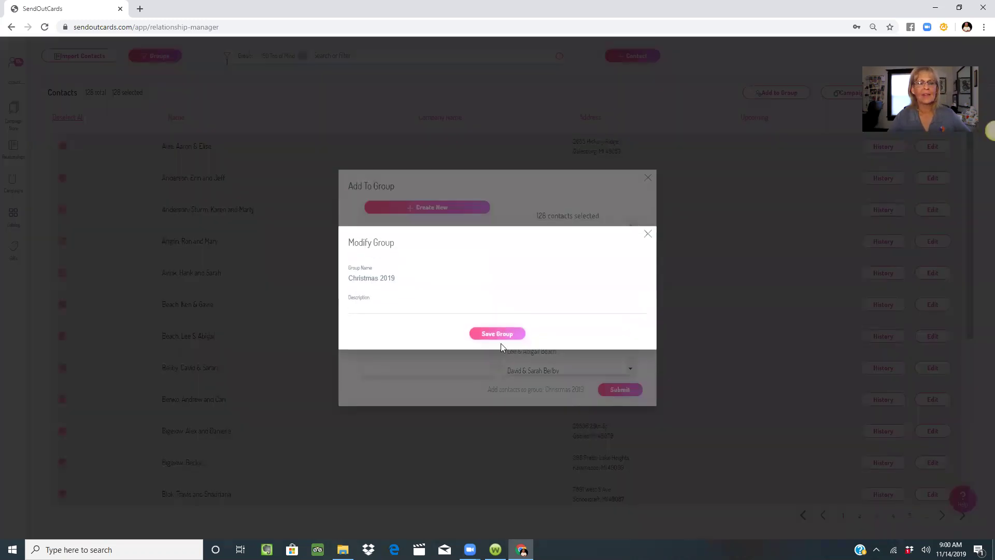
pyautogui.click(496, 334)
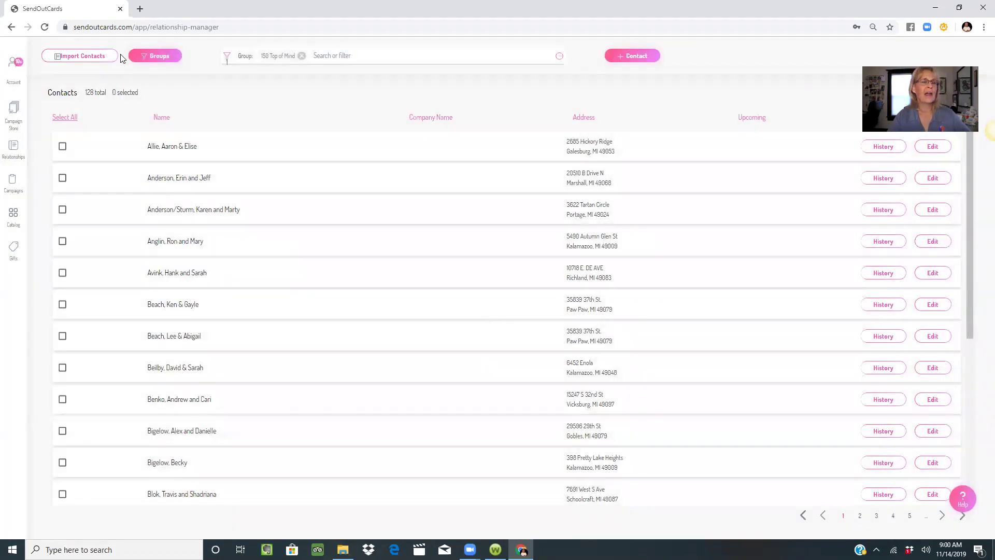
pyautogui.click(300, 57)
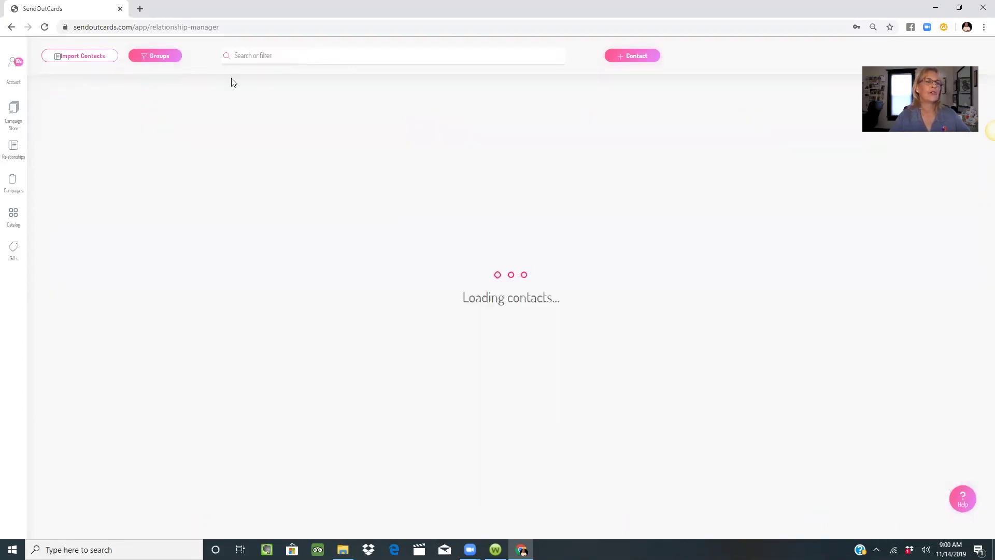
# Check in the groups list that Christmas 2019 now holds 177 members
pyautogui.click(156, 57)
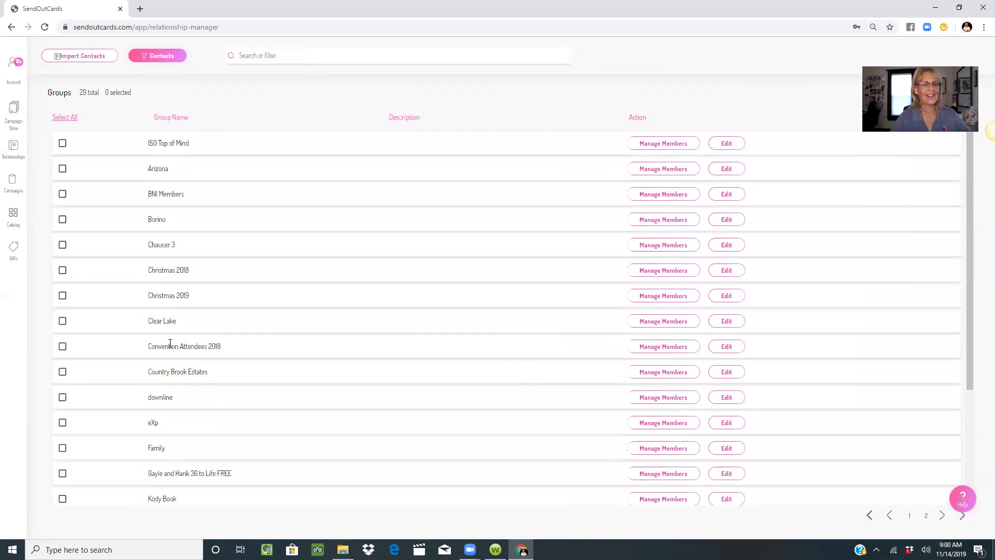
pyautogui.click(665, 299)
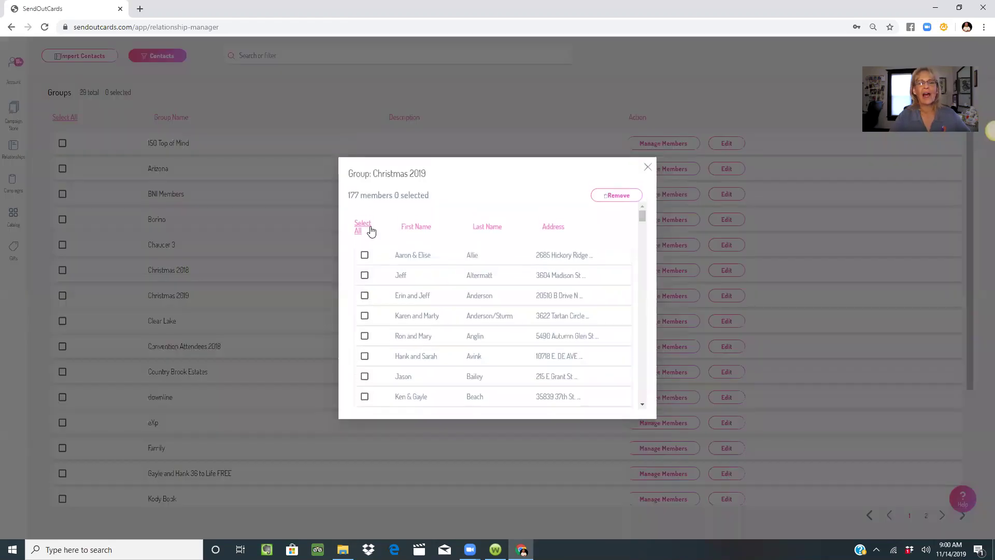
pyautogui.click(647, 169)
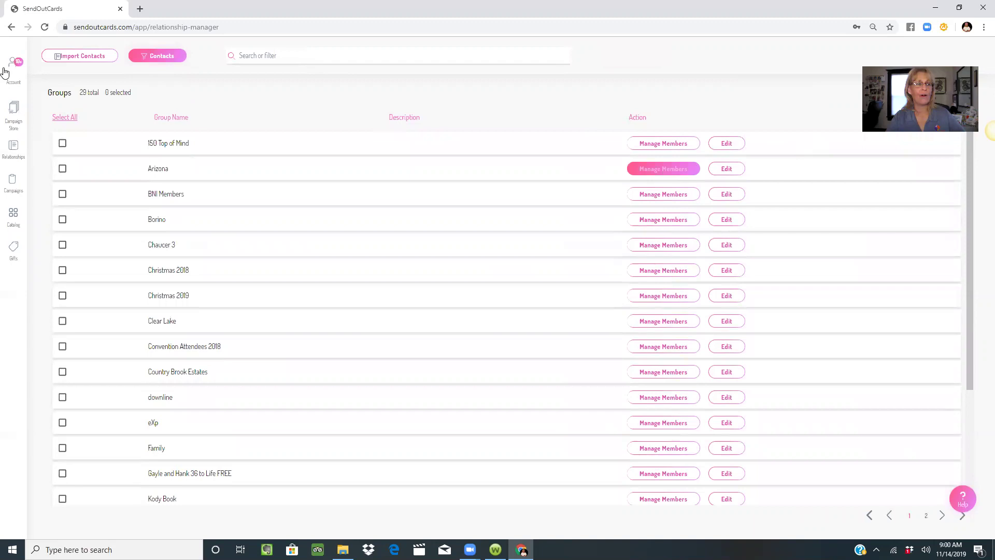
# Create an order from the Family and Friends Thanksgiving 2019 campaign with its Thanksgiving Leaf Cookies card
pyautogui.click(13, 182)
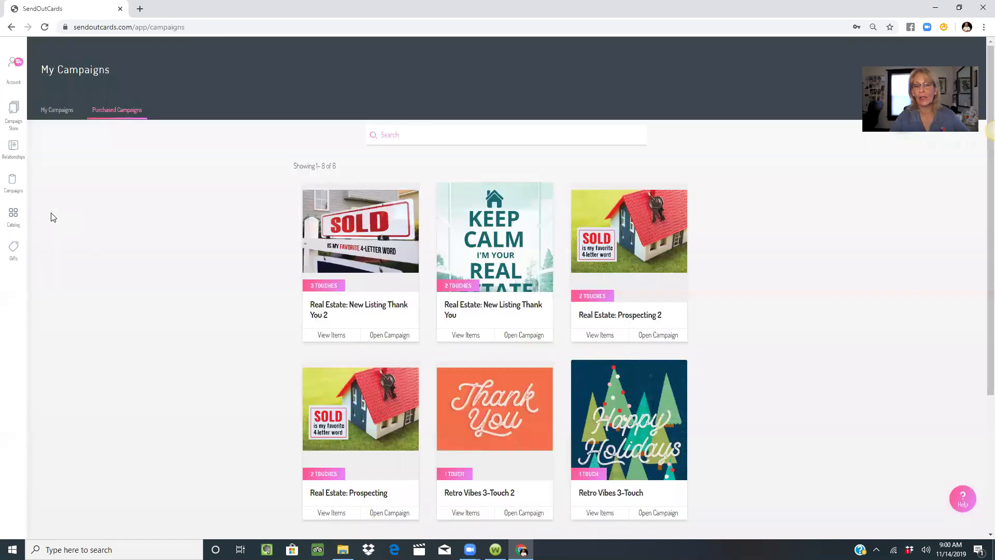
pyautogui.click(57, 110)
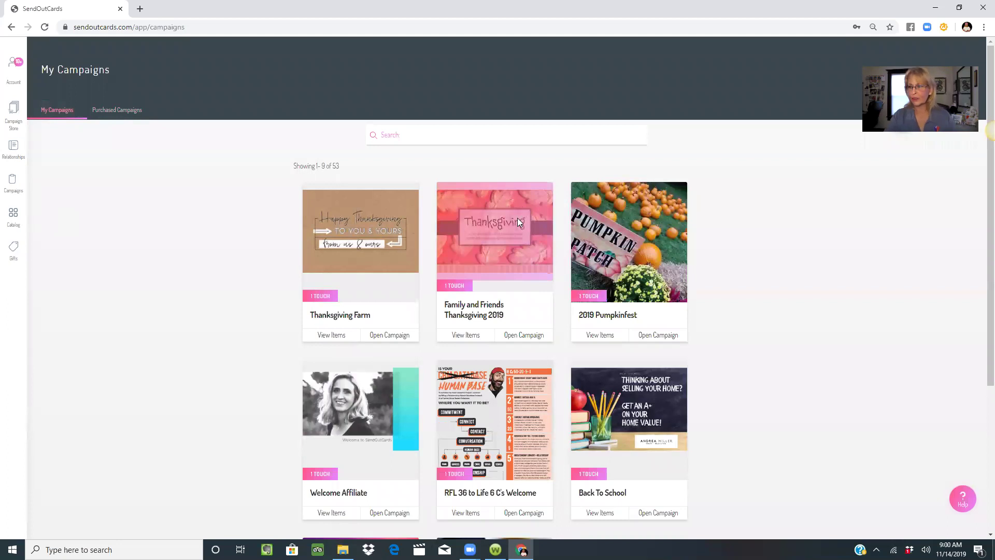
pyautogui.click(523, 336)
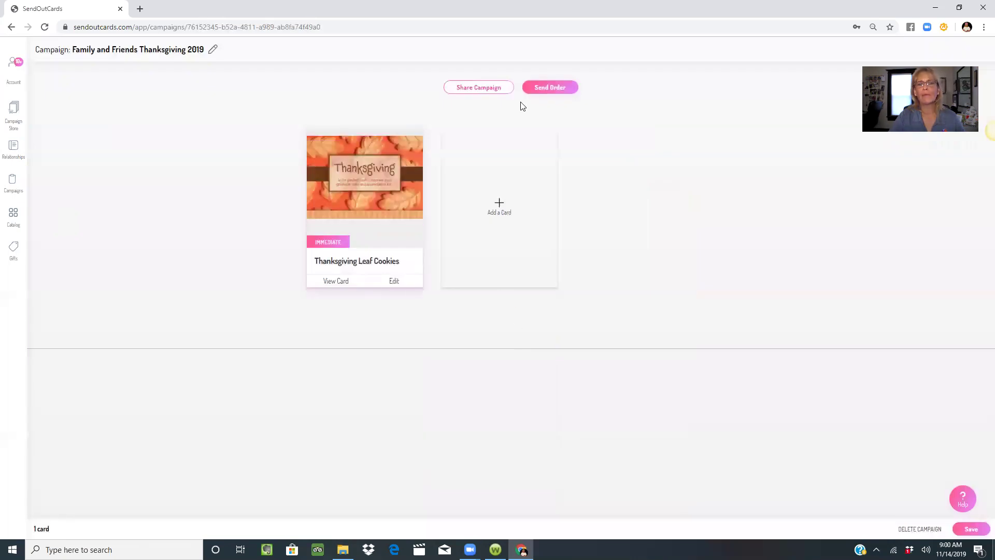
pyautogui.click(562, 87)
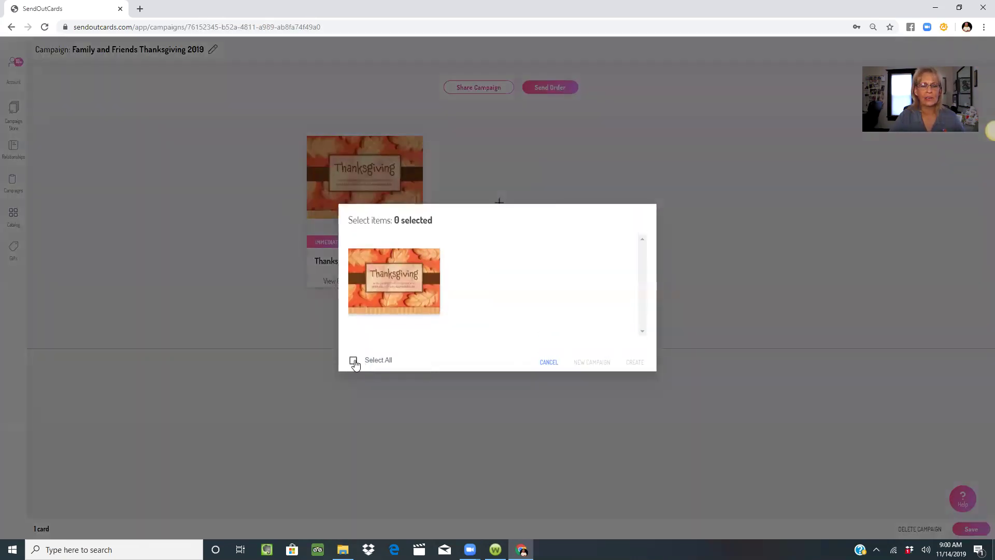
pyautogui.click(353, 362)
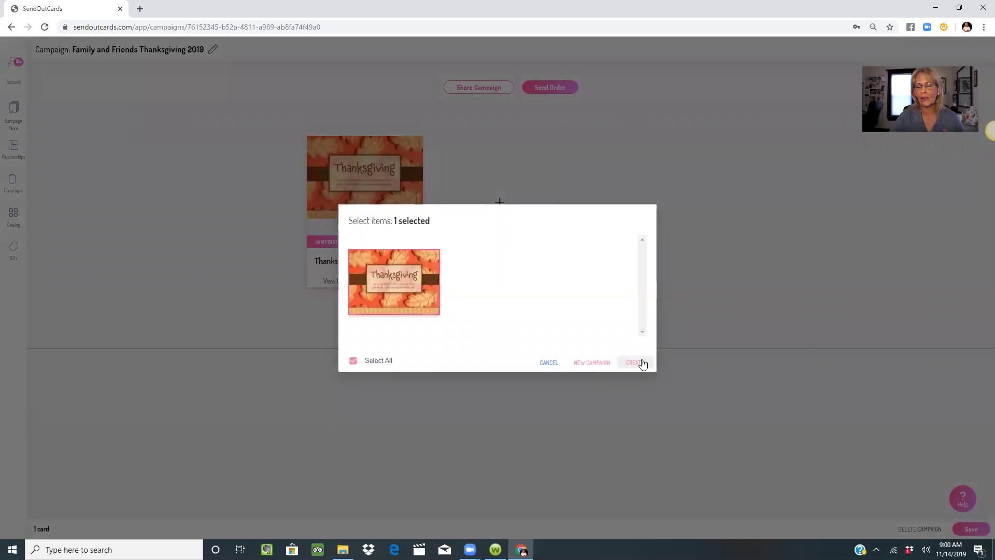
pyautogui.click(640, 363)
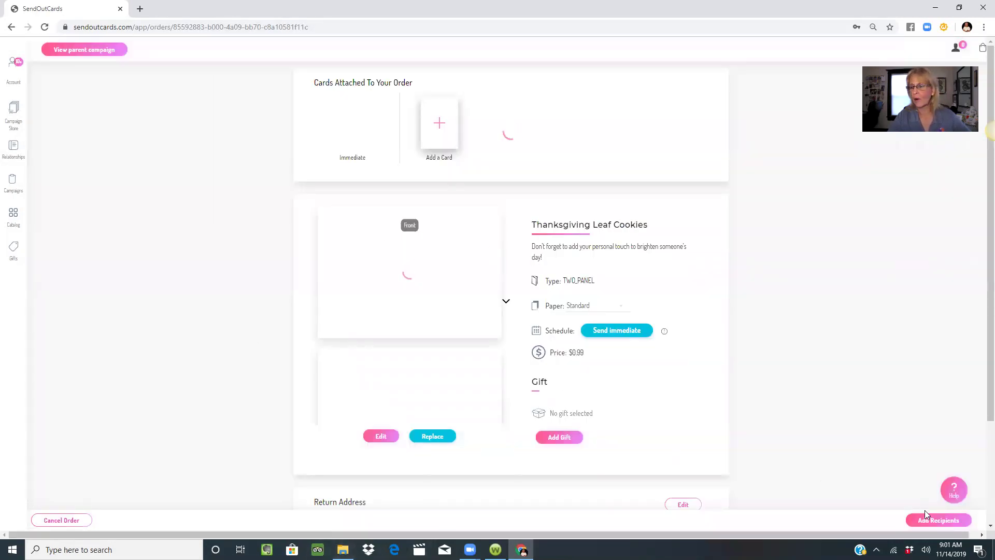
# Add the Christmas 2019 group as the order's recipients, giving 177 recipients
pyautogui.click(931, 522)
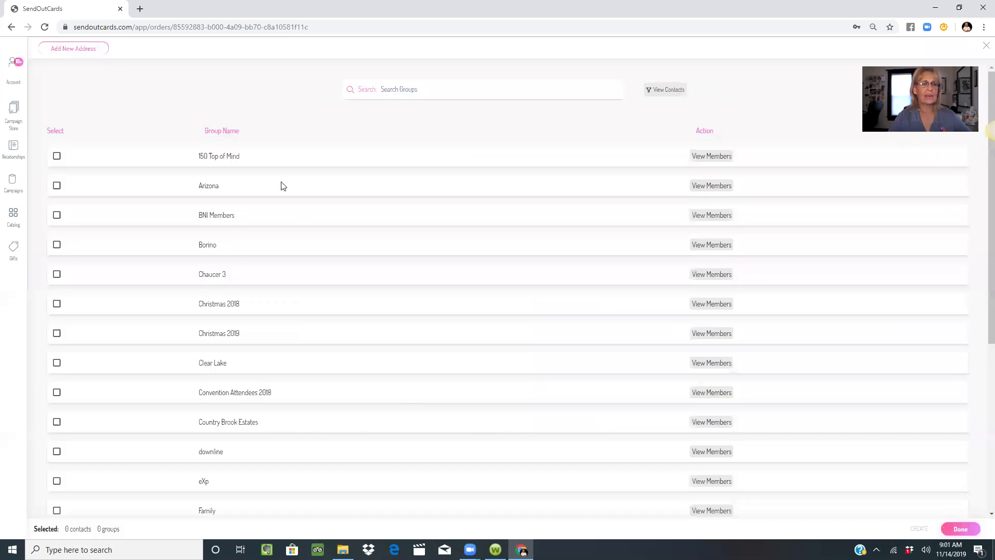
pyautogui.click(56, 335)
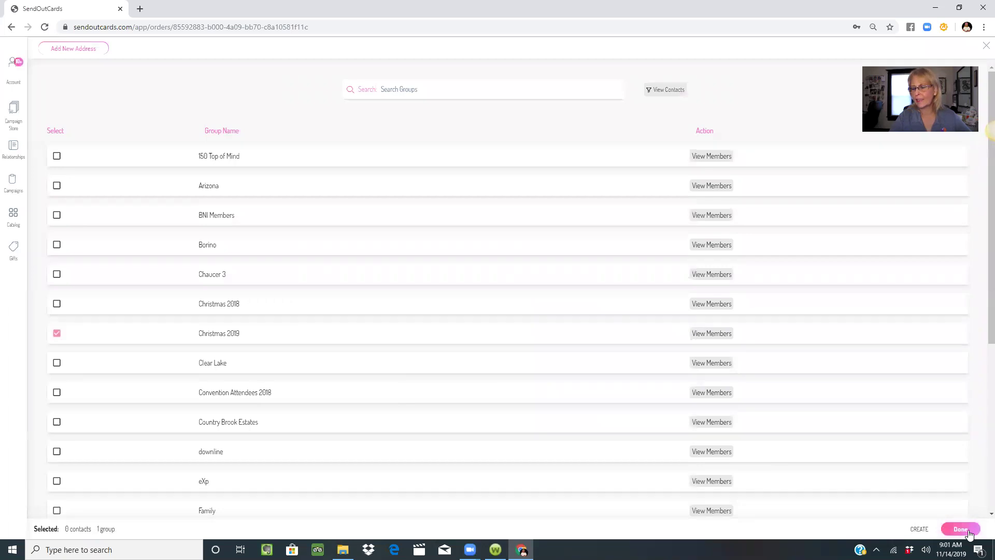
pyautogui.click(961, 529)
pyautogui.scroll(-6, 378, 418)
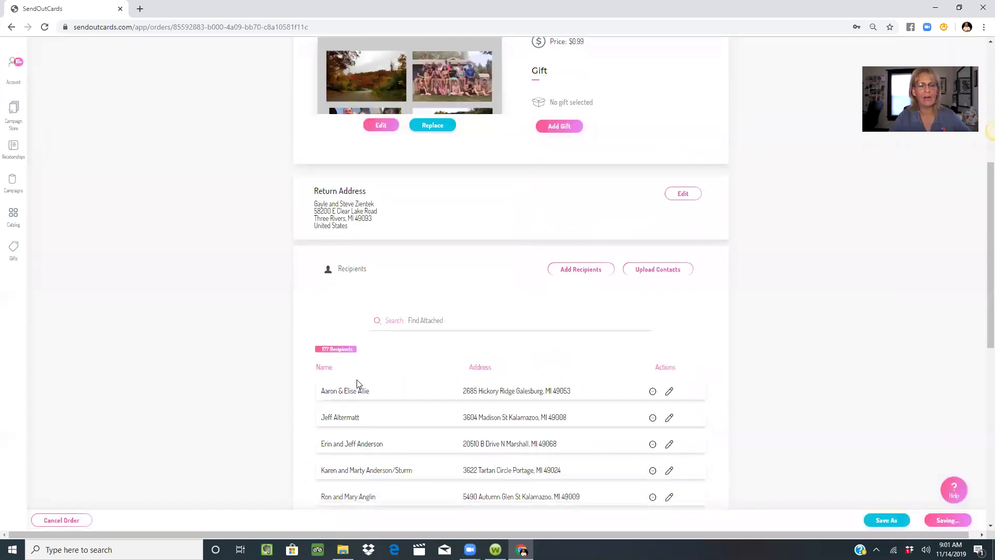
pyautogui.scroll(-9, 356, 386)
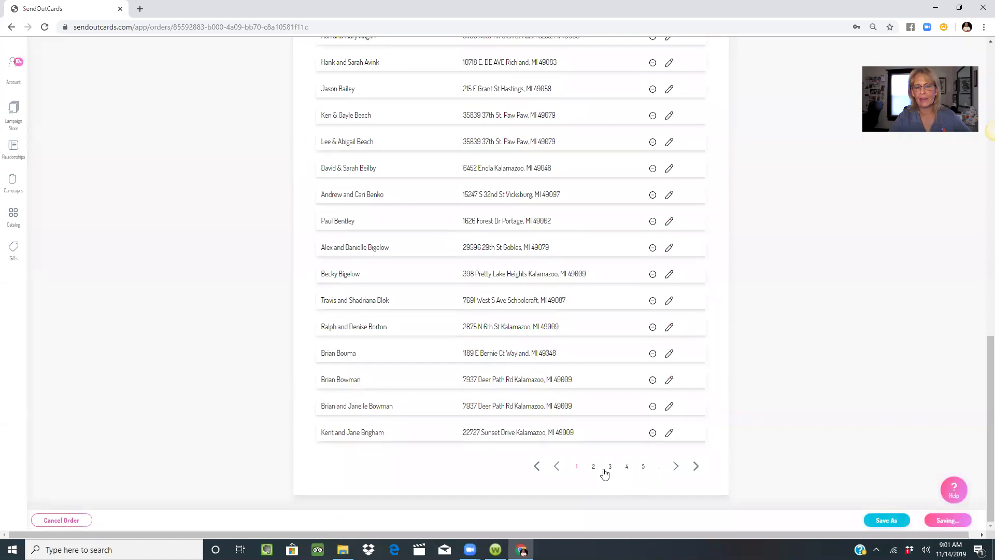
pyautogui.scroll(15, 557, 459)
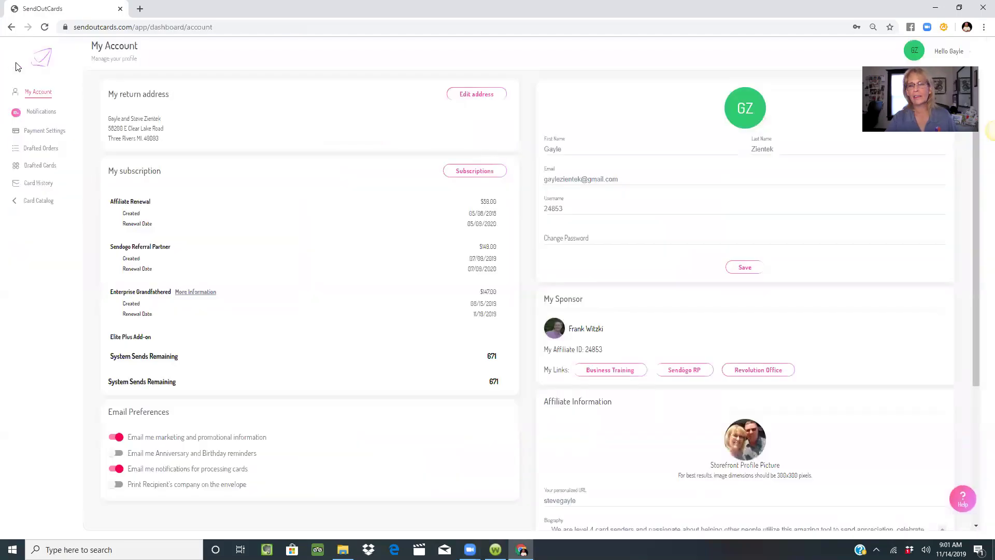
# Review the Pricing page's monthly plans from $0 to $97 and the $395 System Package
pyautogui.click(44, 64)
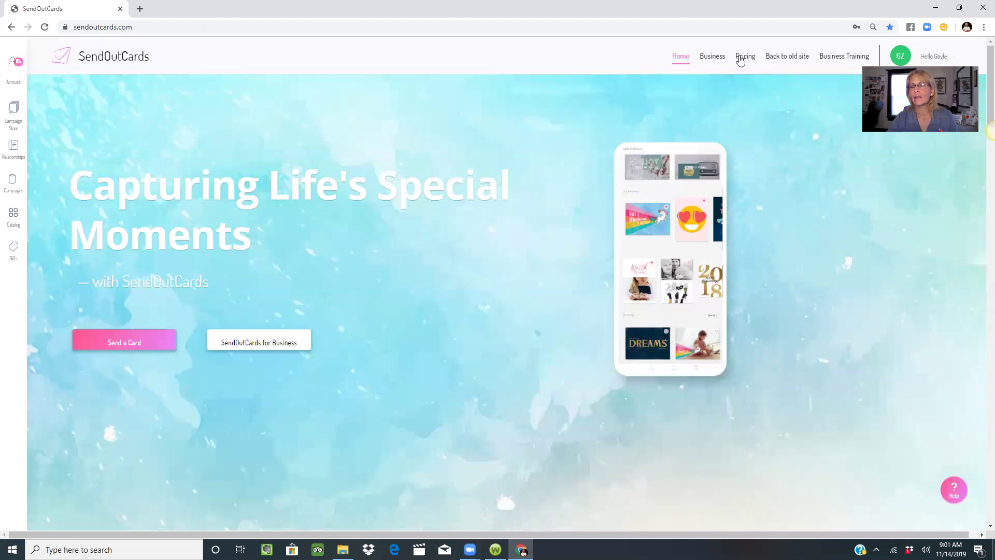
pyautogui.click(742, 57)
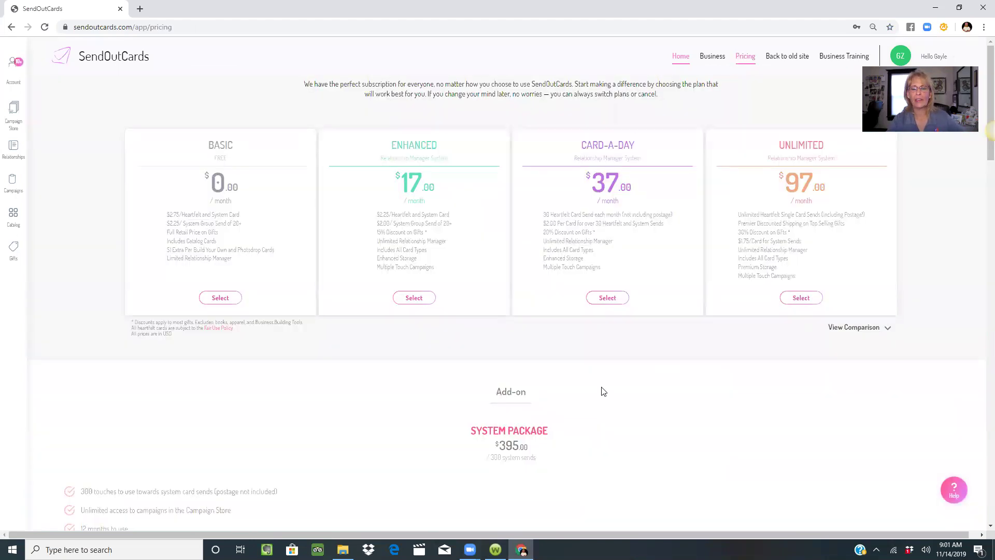
pyautogui.scroll(-3, 603, 392)
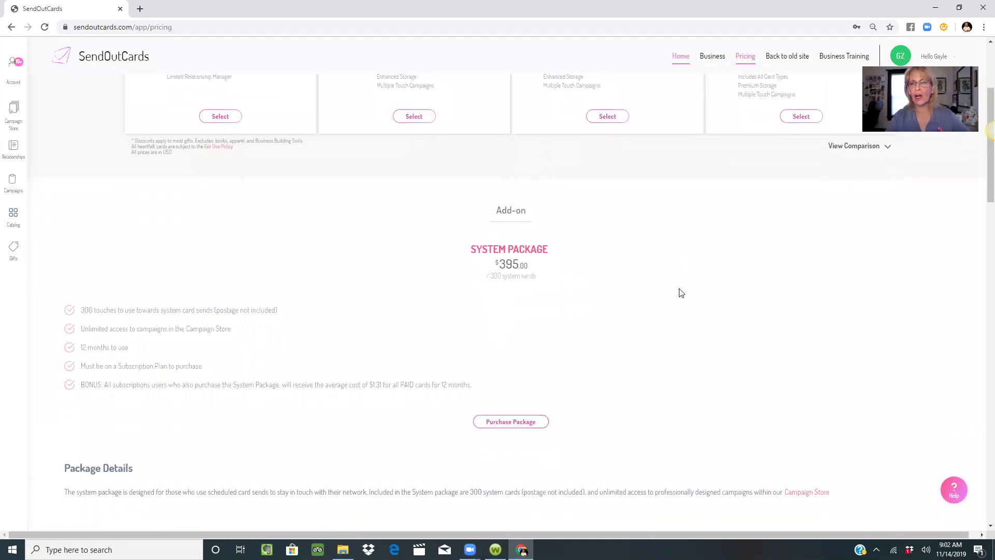
pyautogui.scroll(4, 677, 291)
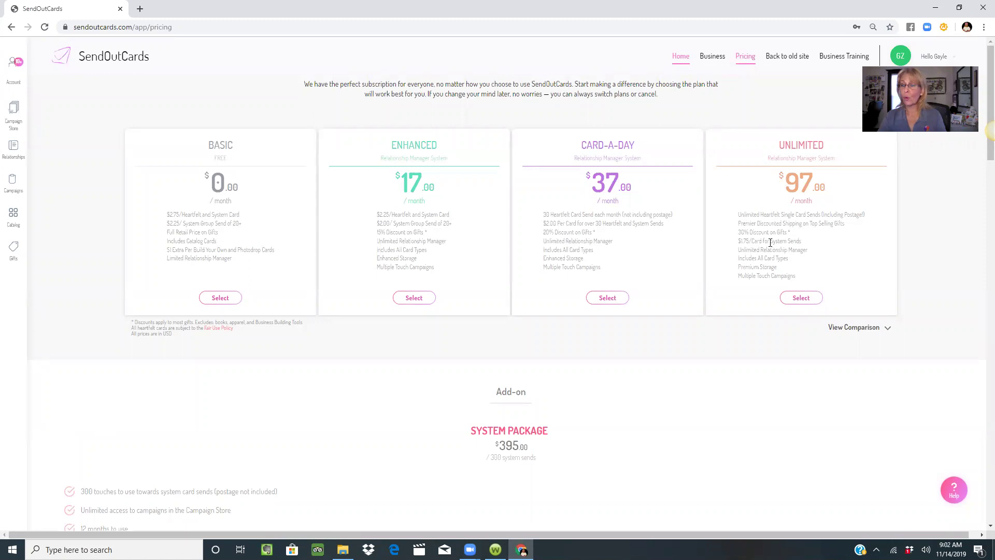
pyautogui.scroll(-5, 682, 270)
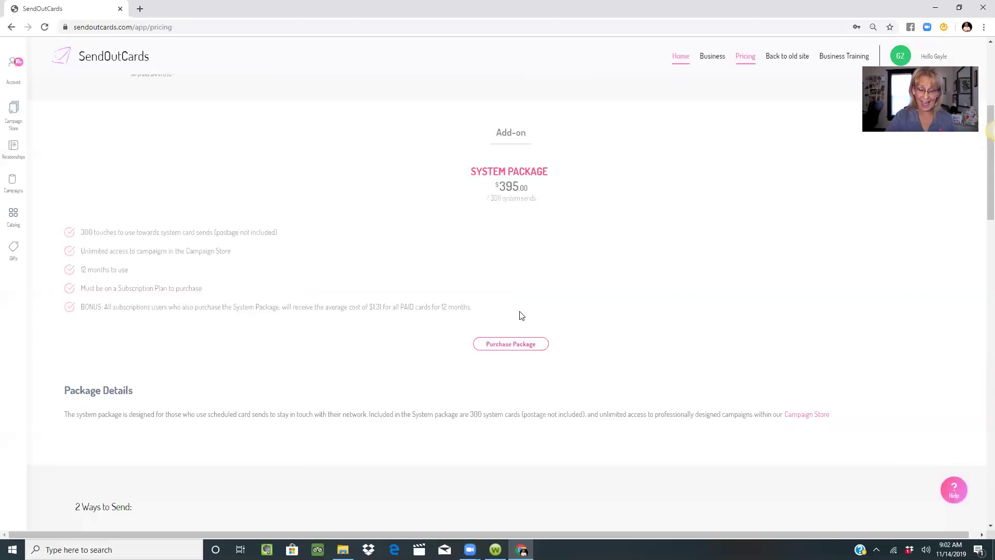
pyautogui.scroll(1, 579, 314)
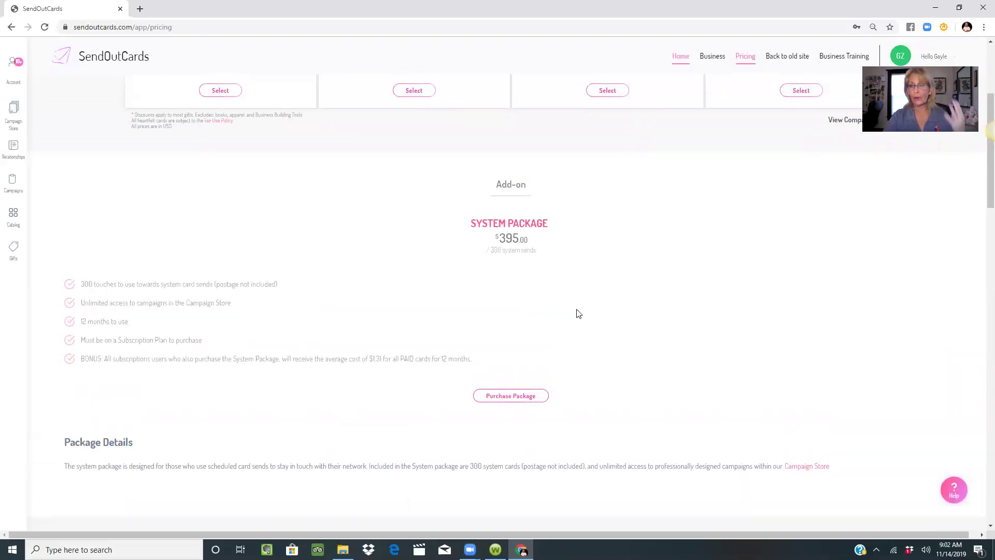
pyautogui.scroll(3, 578, 312)
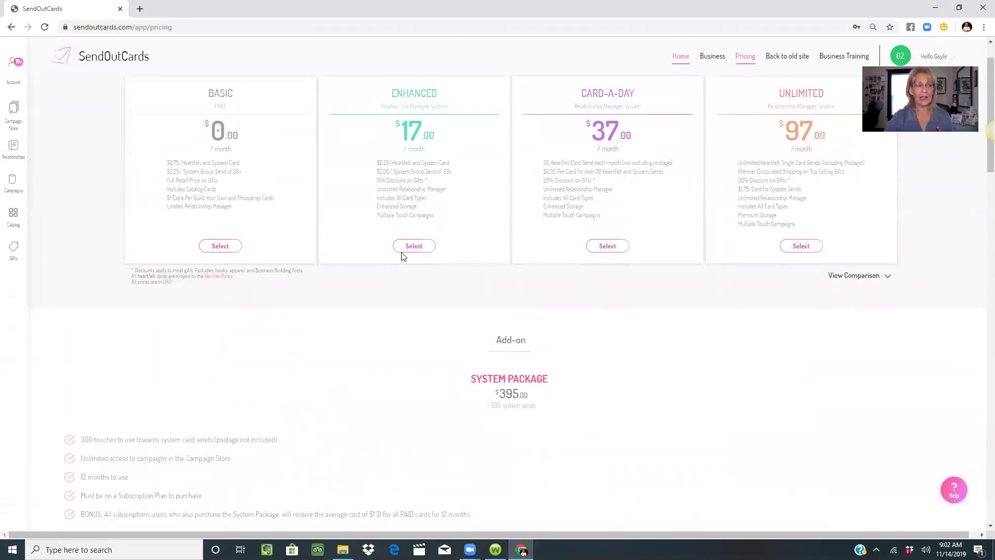
# Browse the Campaign Store's industry campaigns past Automotive and Beauty down to Construction
pyautogui.click(13, 112)
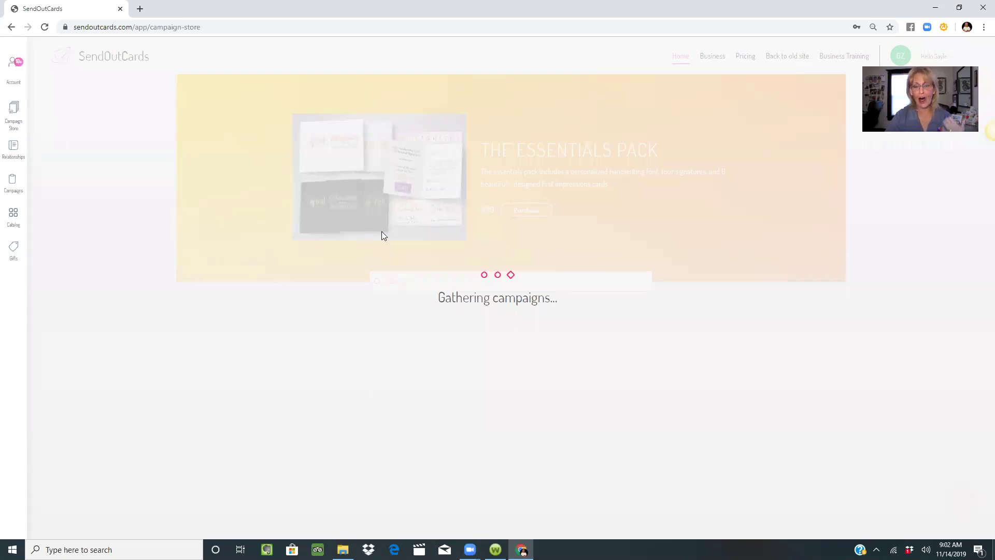
pyautogui.scroll(-3, 379, 238)
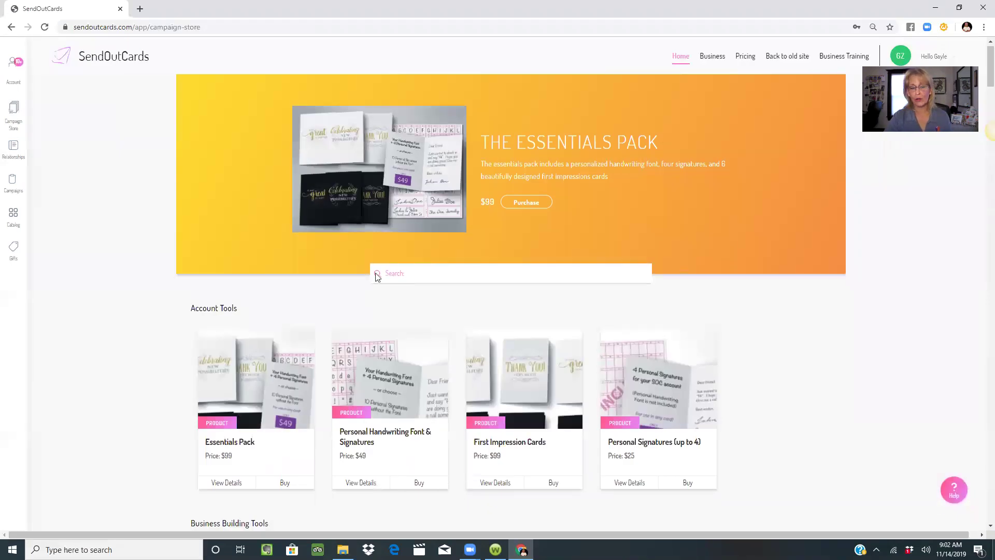
pyautogui.scroll(-15, 377, 296)
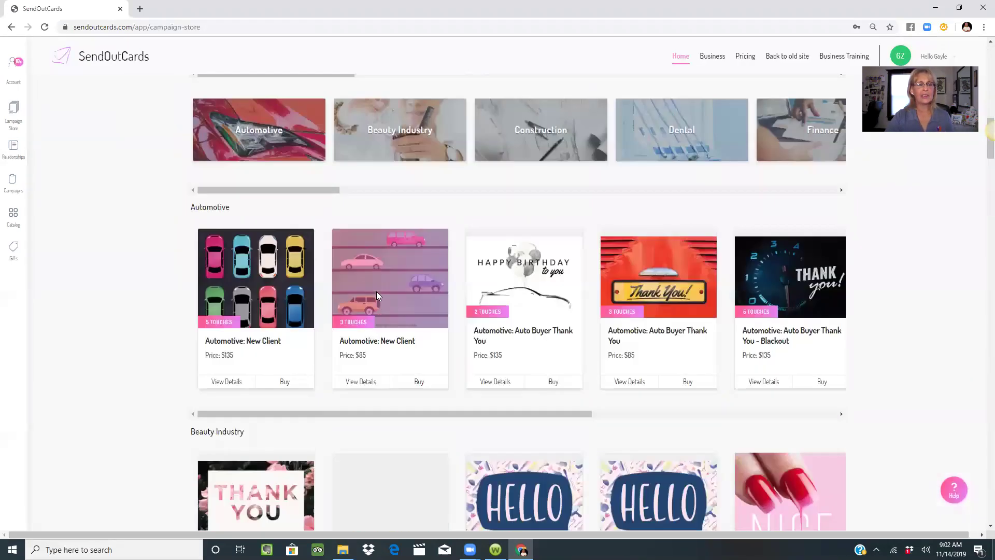
pyautogui.scroll(-7, 374, 303)
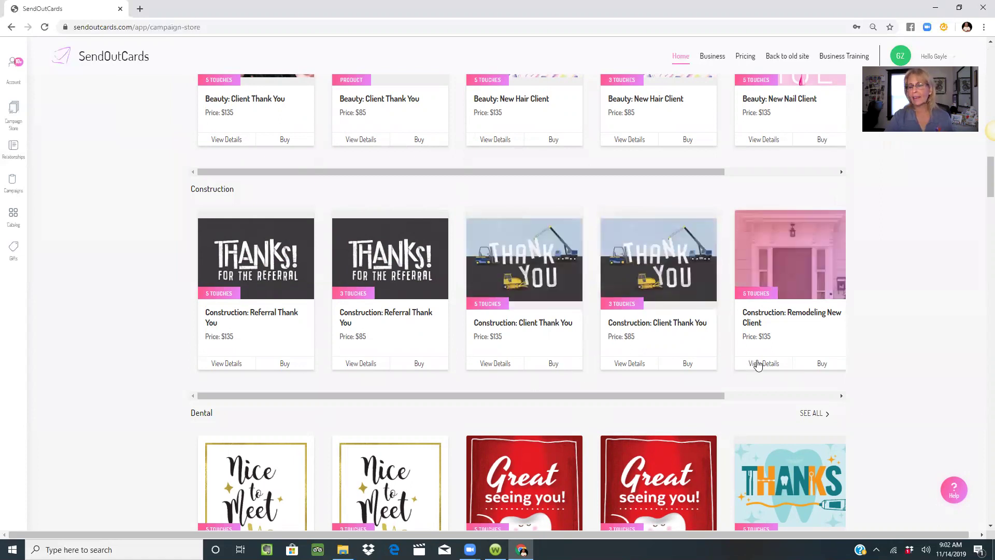
pyautogui.click(823, 364)
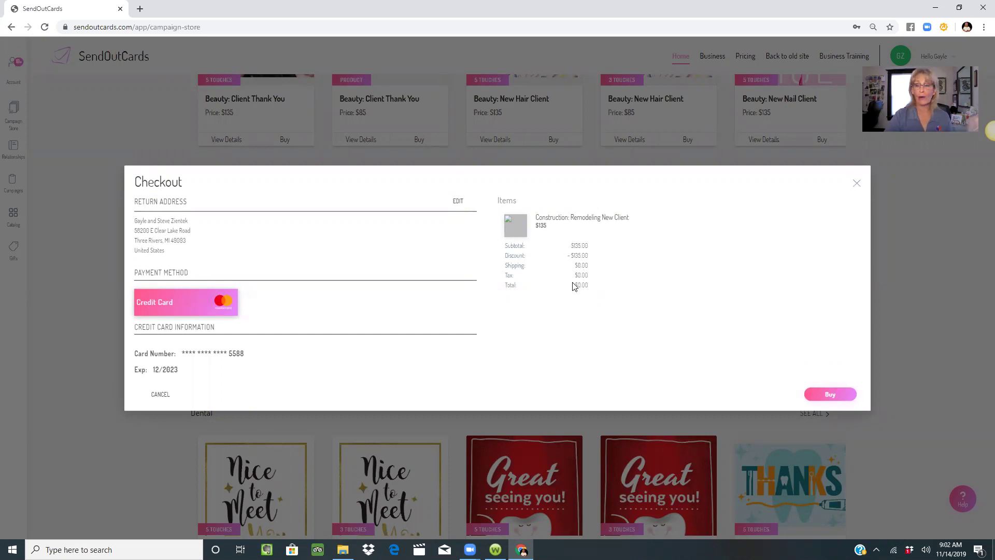
pyautogui.click(856, 184)
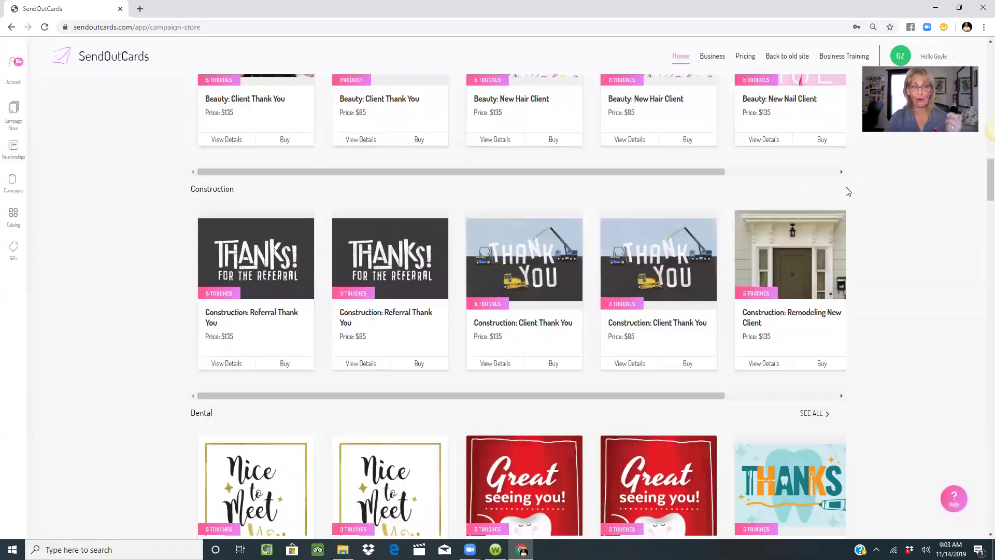